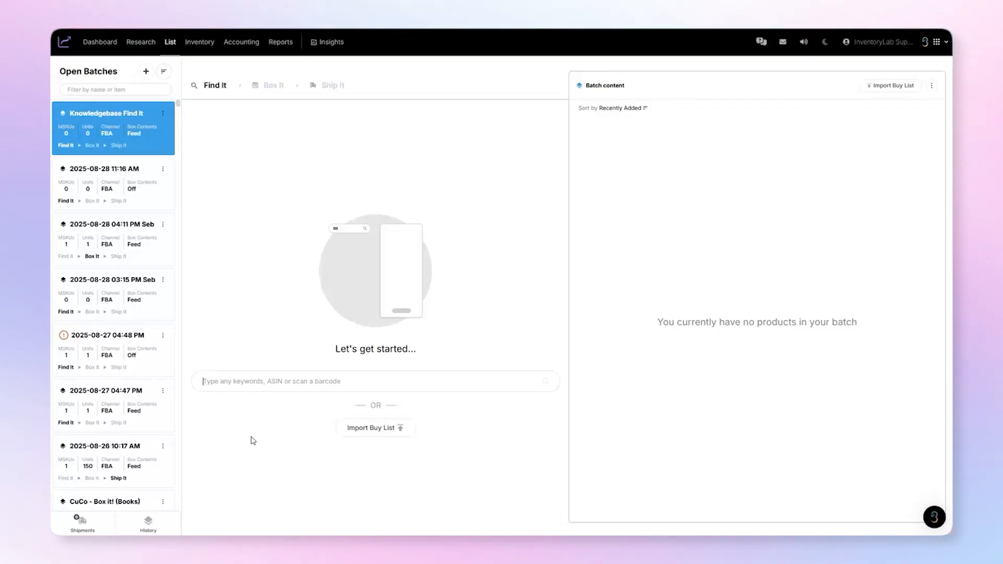
- Search for ASIN B08D6SVWX1 and check the filter and sort options available for the results
{"action": "type", "text": "B08D6SVWX1"}
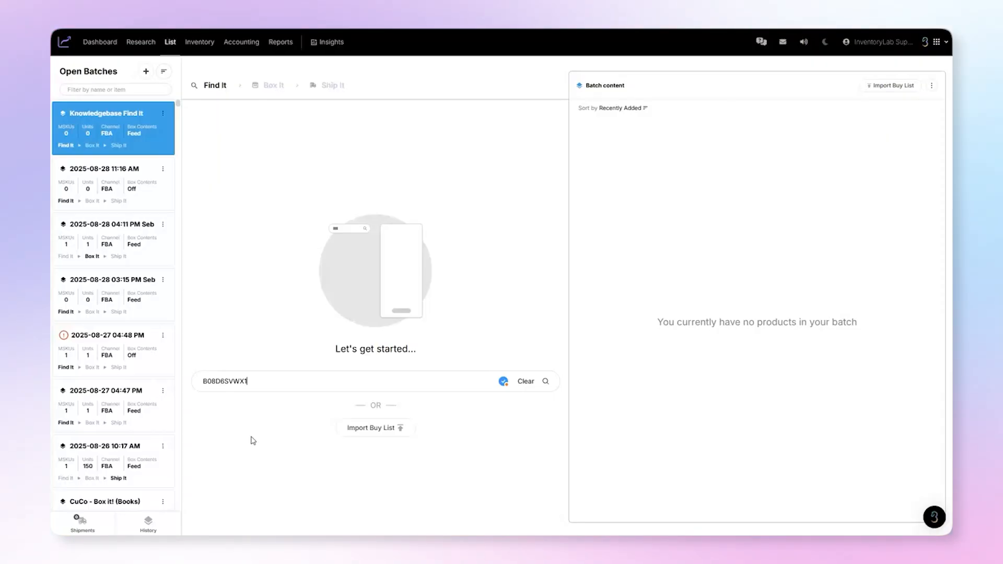
{"action": "key", "text": "Return"}
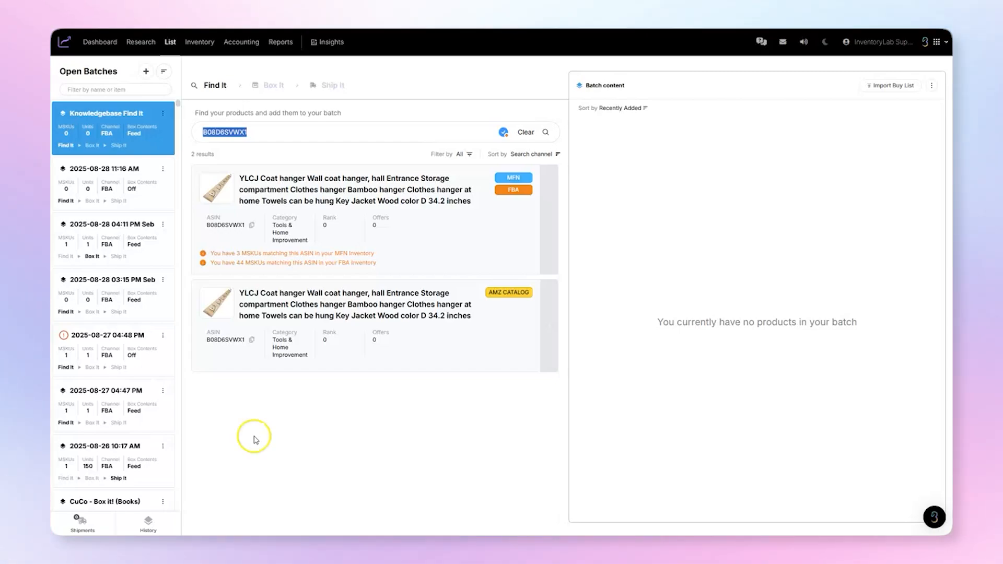
{"action": "left_click", "coordinate": [474, 155]}
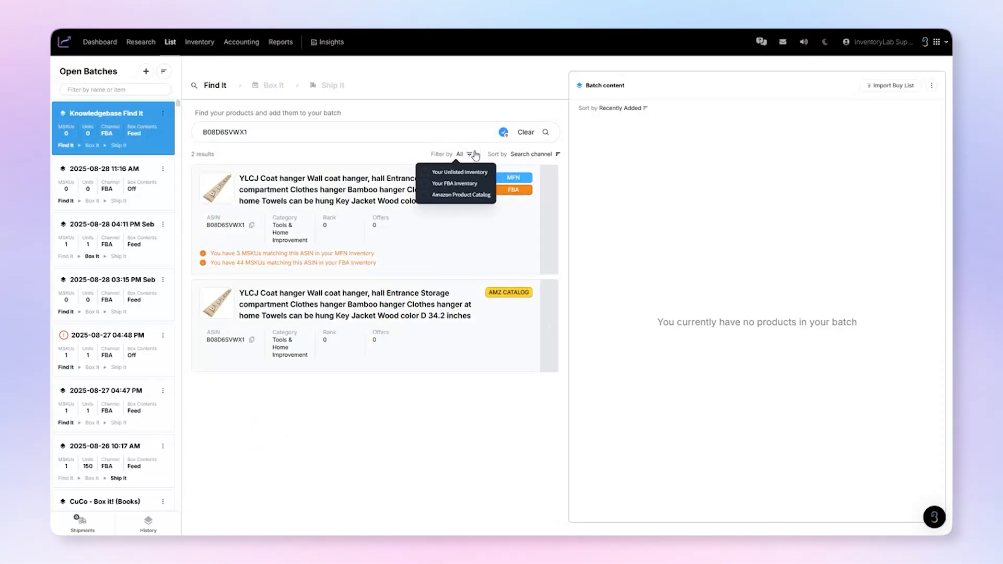
{"action": "left_click", "coordinate": [473, 153]}
{"action": "left_click", "coordinate": [542, 155]}
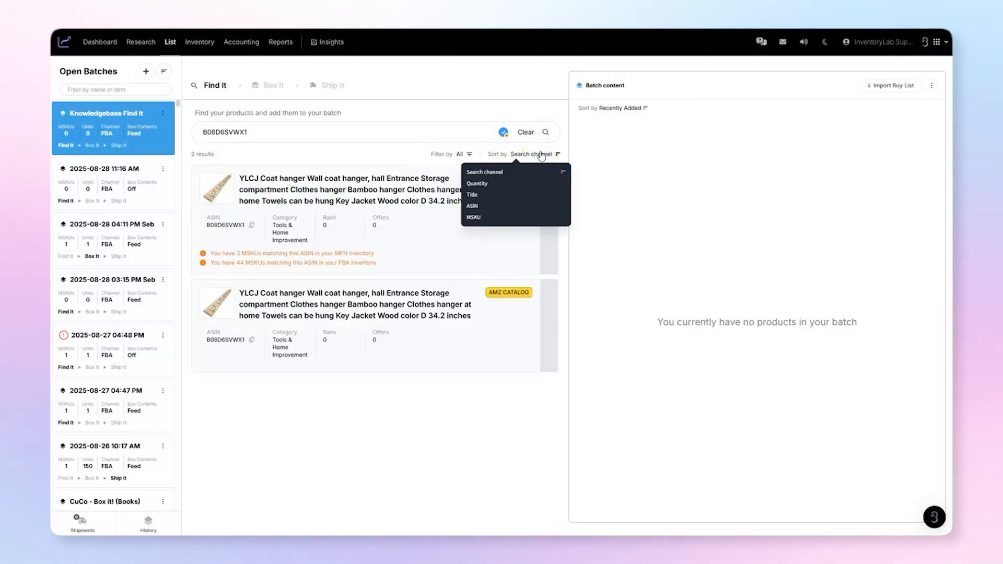
{"action": "left_click", "coordinate": [541, 155]}
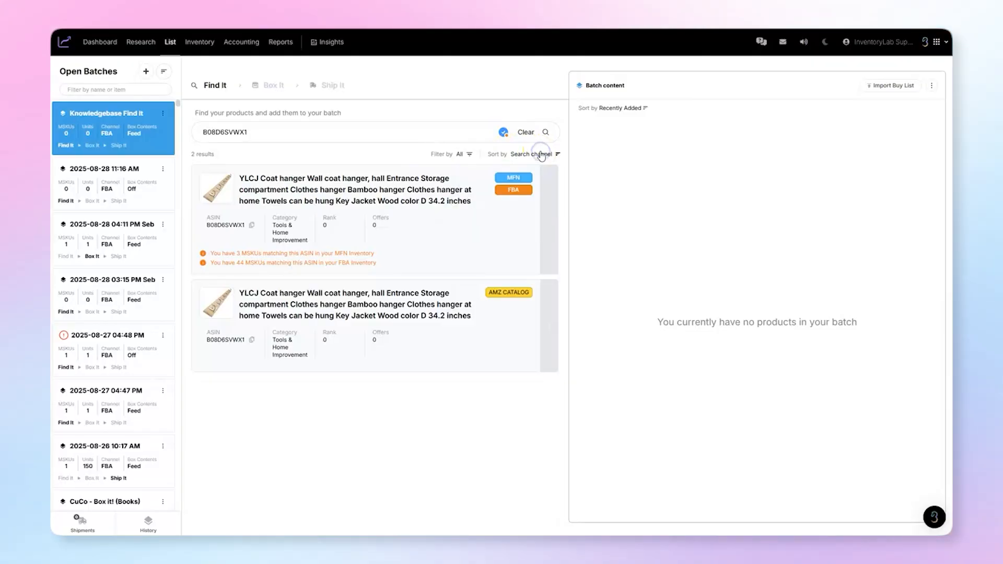
{"action": "left_click", "coordinate": [374, 188]}
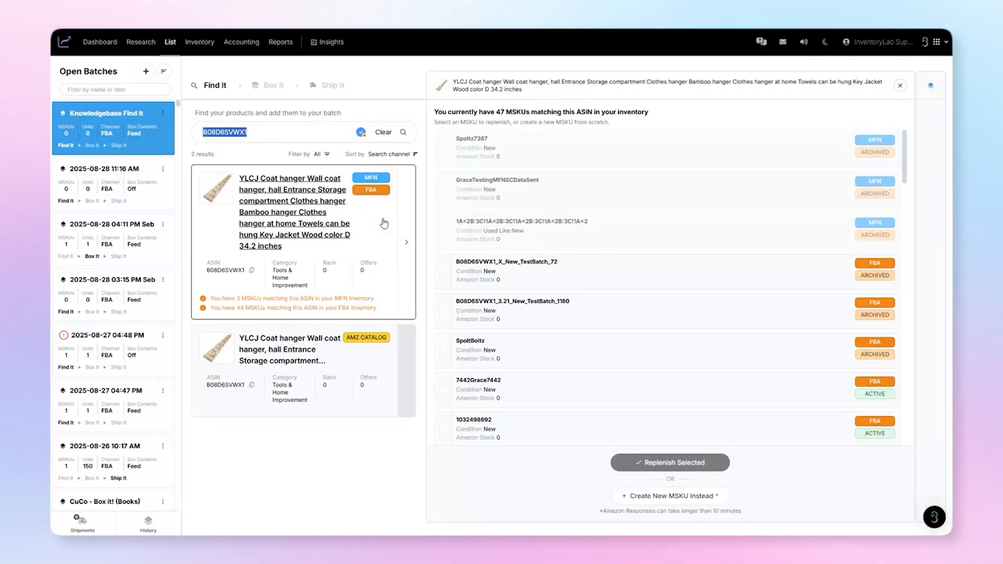
{"action": "left_click", "coordinate": [443, 430]}
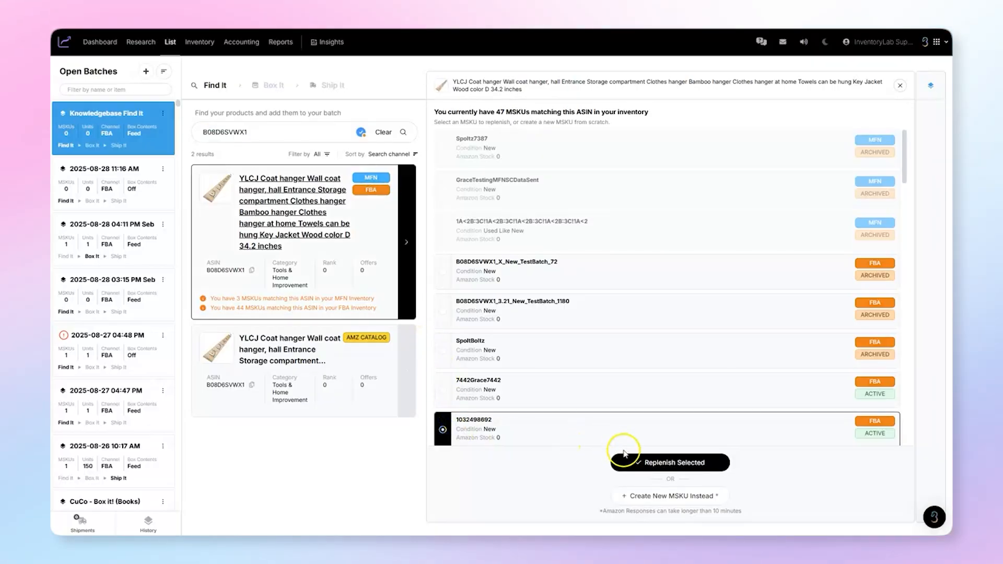
{"action": "left_click", "coordinate": [630, 462]}
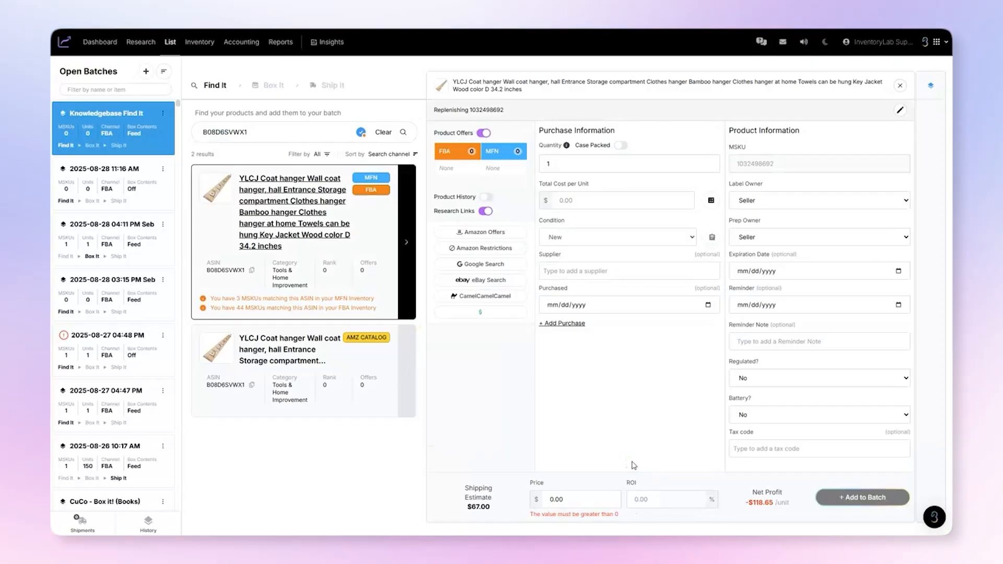
{"action": "left_click", "coordinate": [384, 224]}
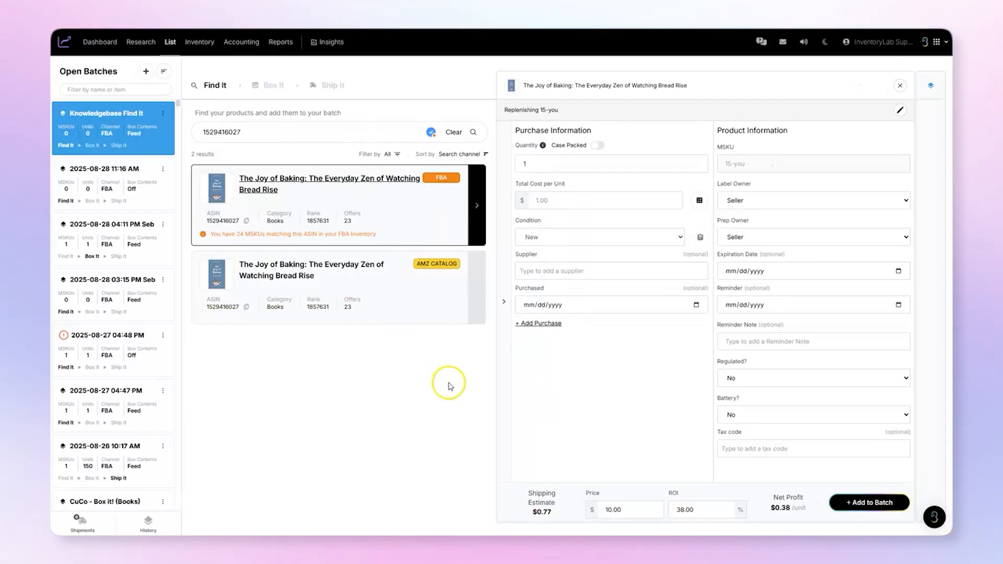
- Expand the research section for The Joy of Baking and show its Product Offers and Product History
{"action": "left_click", "coordinate": [504, 306]}
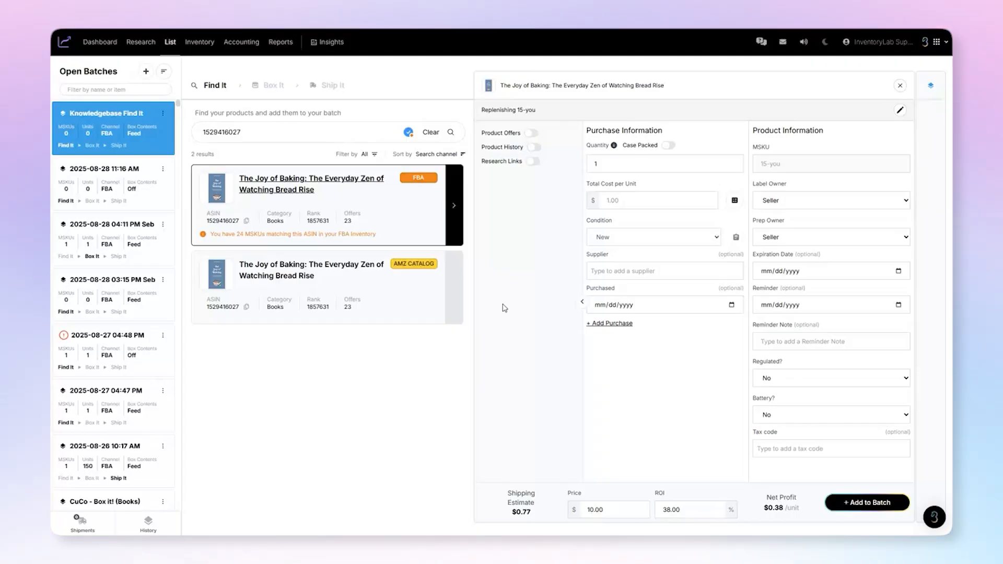
{"action": "left_click", "coordinate": [539, 133]}
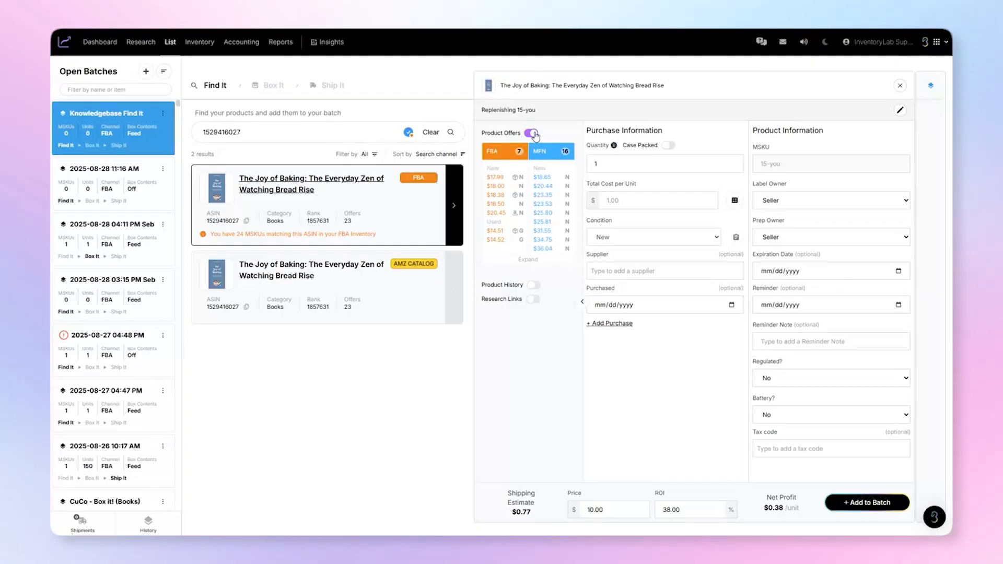
{"action": "left_click", "coordinate": [534, 285]}
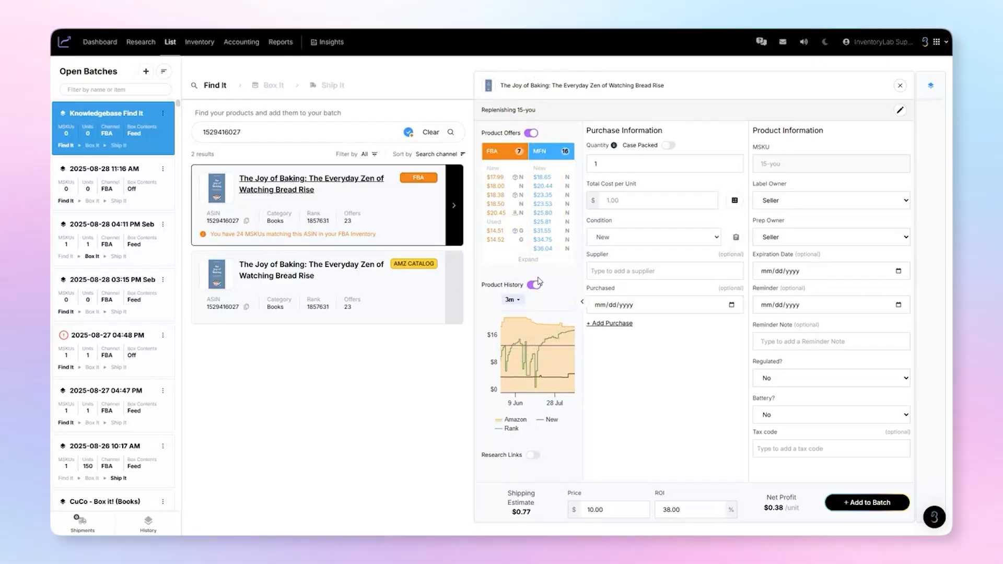
- Check the time range choices of the product history chart and examine its price and rank curves
{"action": "left_click", "coordinate": [519, 300]}
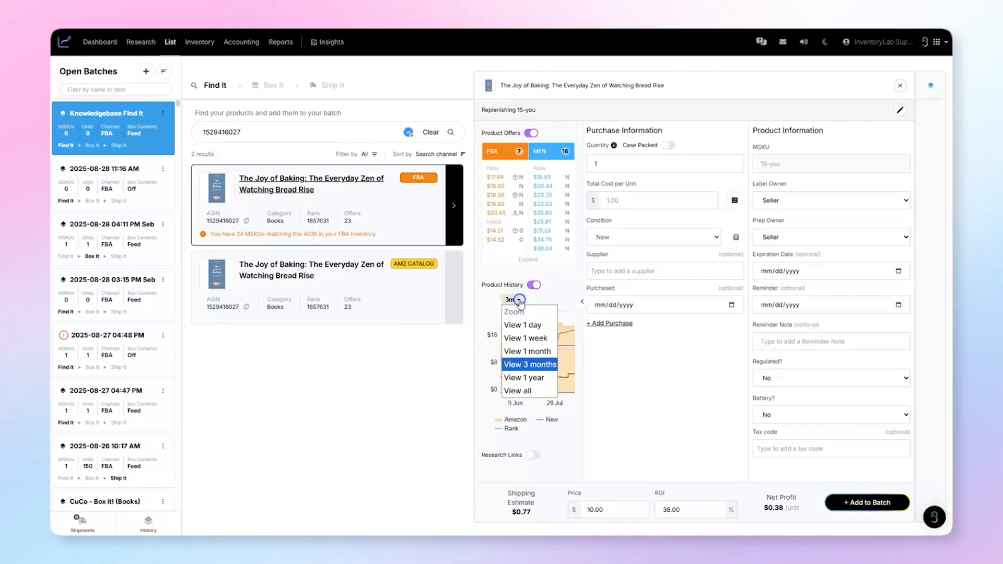
{"action": "left_click", "coordinate": [520, 304]}
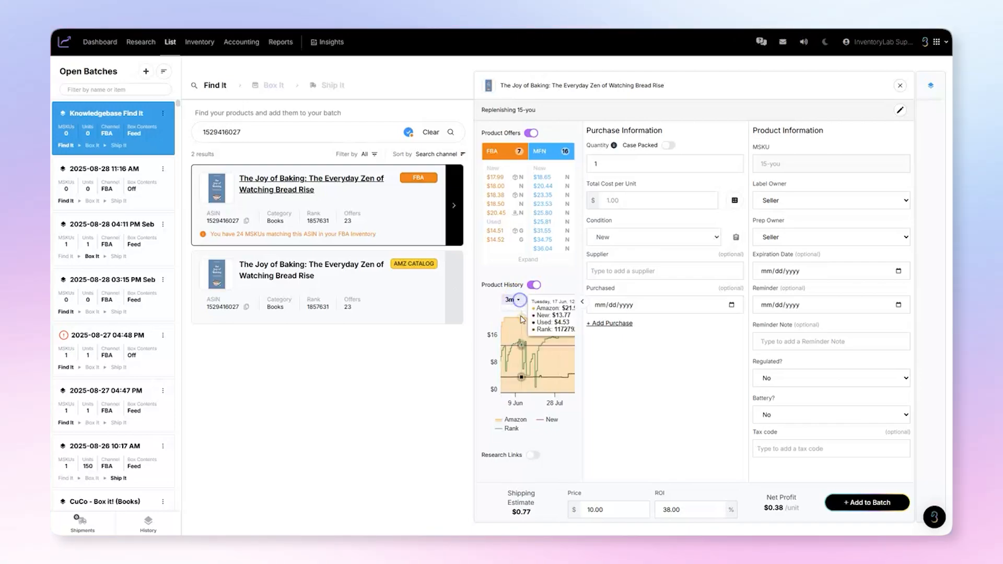
{"action": "scroll", "coordinate": [528, 351], "scroll_direction": "down", "scroll_amount": 4}
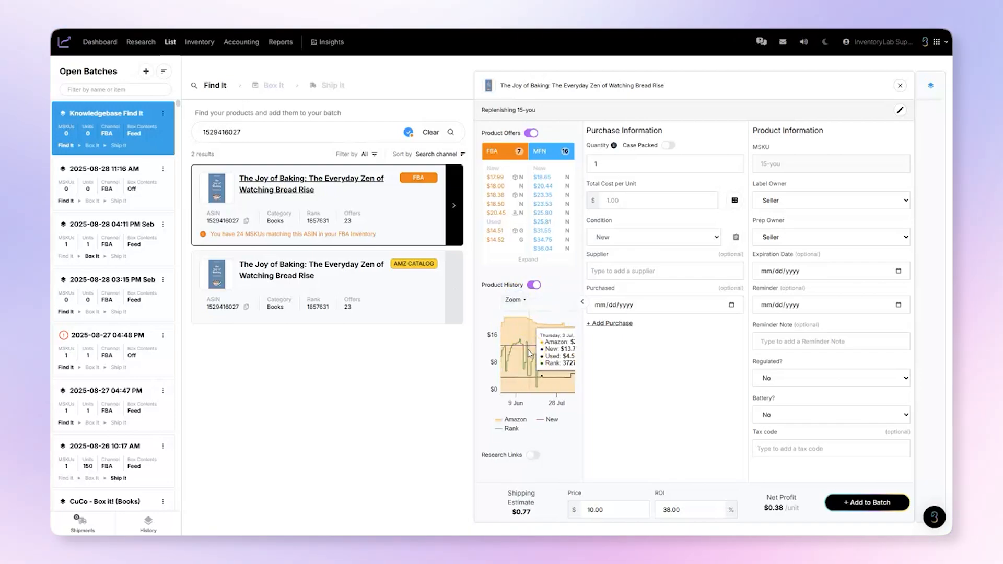
{"action": "left_click", "coordinate": [528, 367]}
- Show the Research Links for the book and hide its Product History and Product Offers
{"action": "left_click", "coordinate": [534, 454]}
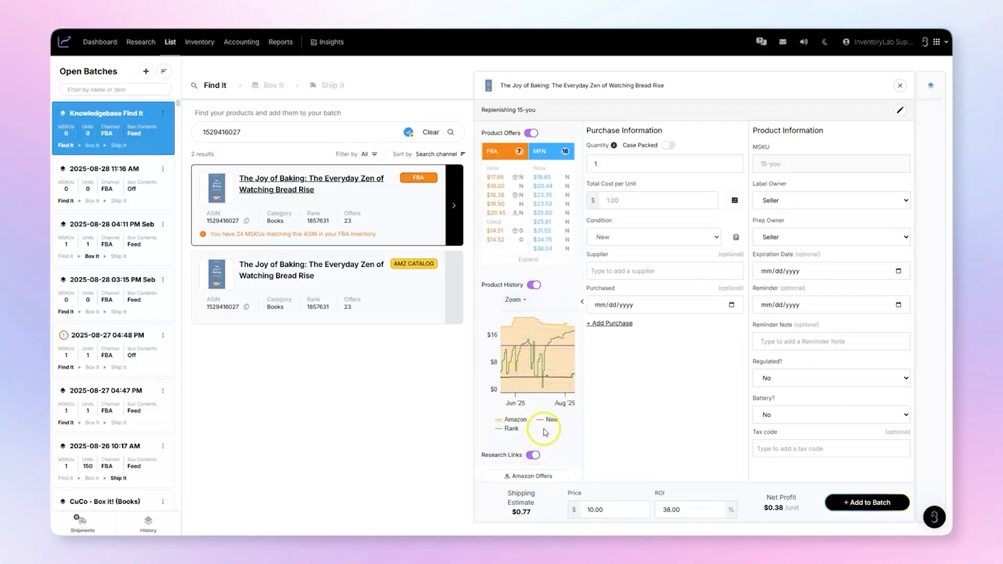
{"action": "left_click", "coordinate": [533, 285]}
{"action": "left_click", "coordinate": [531, 133]}
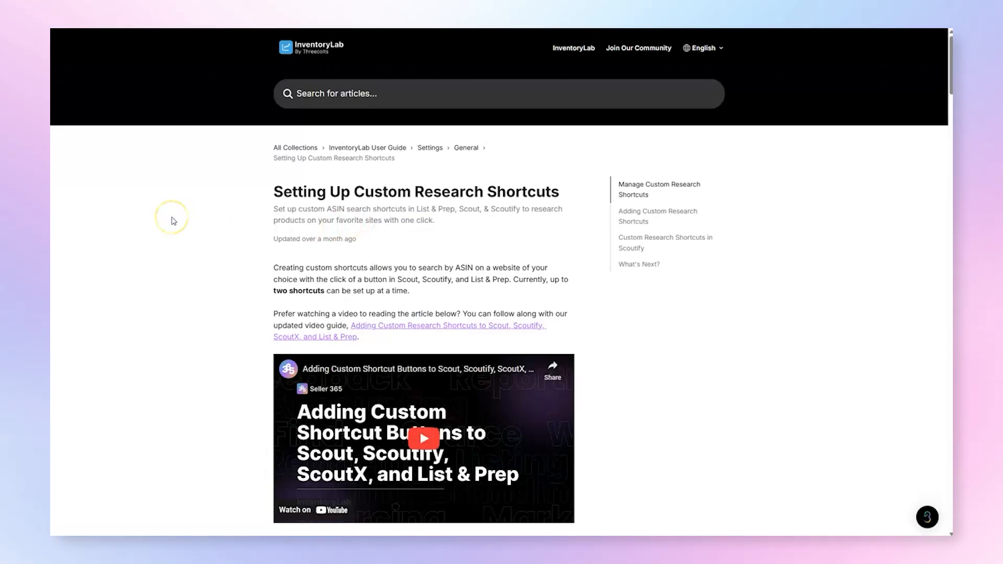
- Read through the help article Setting Up Custom Research Shortcuts
{"action": "scroll", "coordinate": [174, 220], "scroll_direction": "down", "scroll_amount": 15}
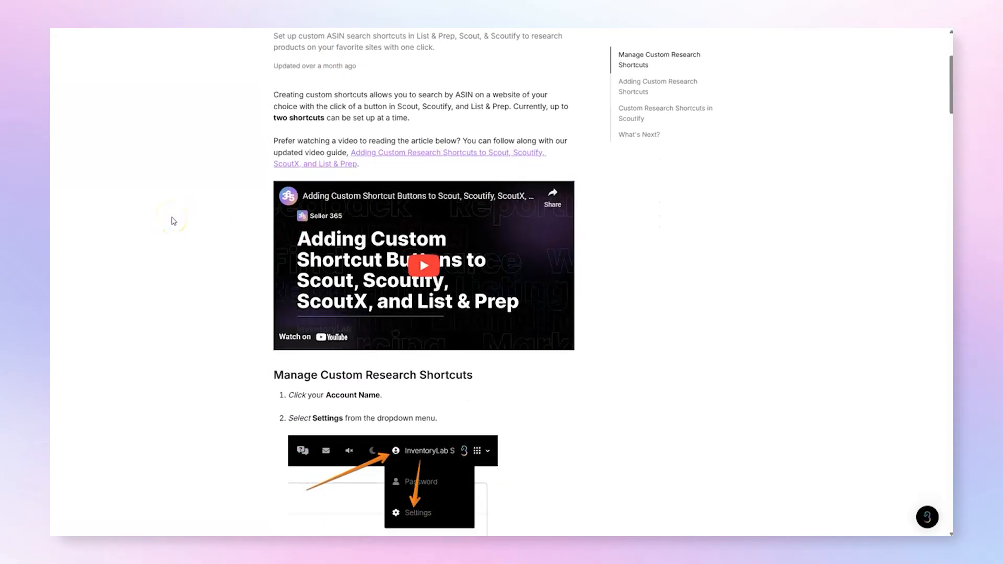
{"action": "scroll", "coordinate": [174, 220], "scroll_direction": "down", "scroll_amount": 4}
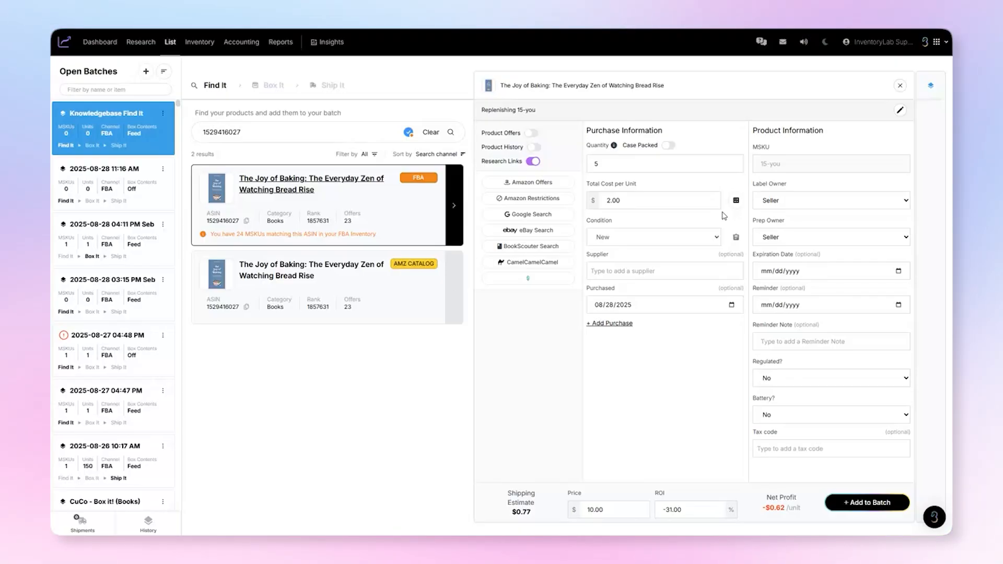
- Turn on the Total Cost Calculator in the account's List settings and close the settings
{"action": "mouse_move", "coordinate": [880, 48]}
{"action": "left_click", "coordinate": [874, 72]}
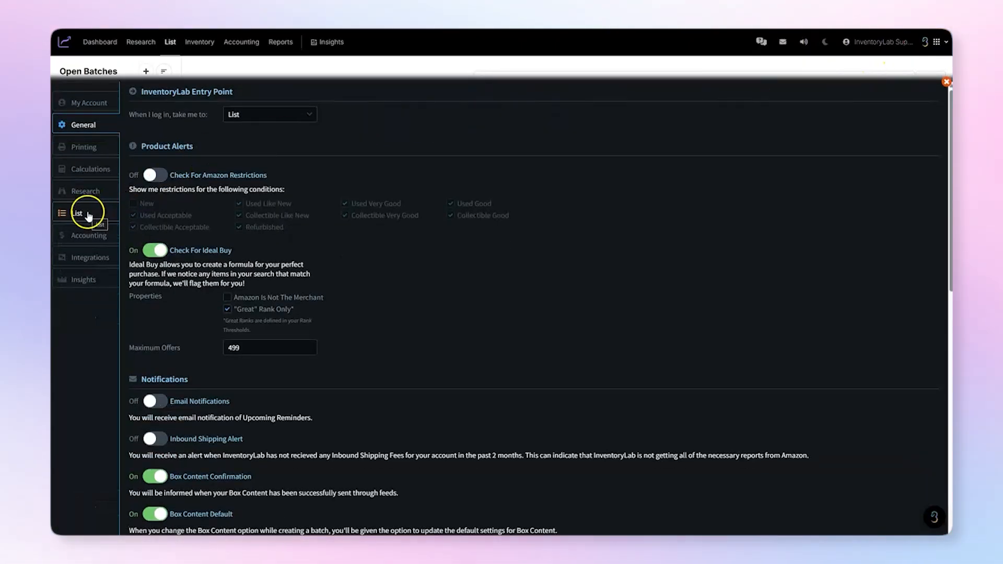
{"action": "left_click", "coordinate": [88, 215]}
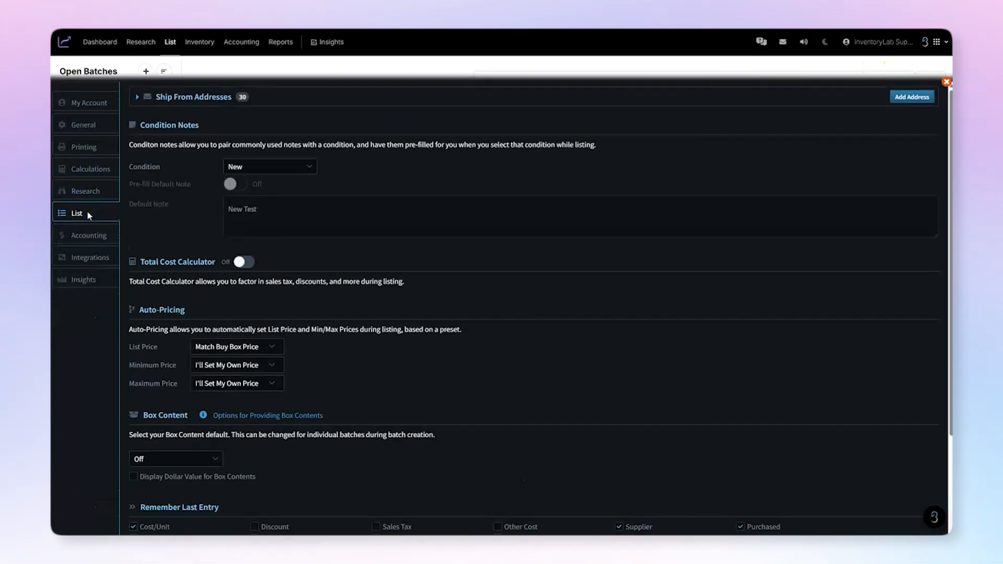
{"action": "left_click", "coordinate": [242, 262]}
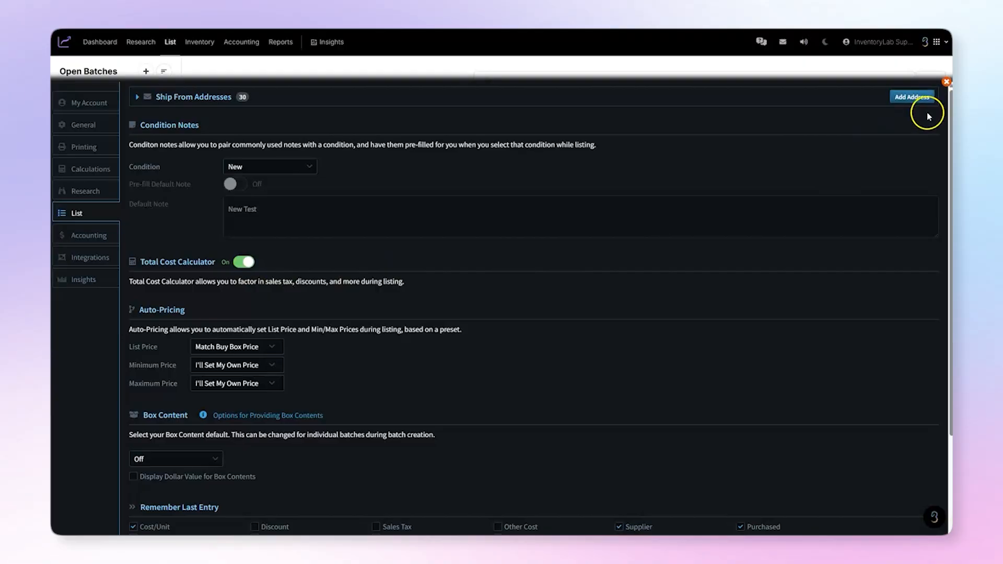
{"action": "left_click", "coordinate": [946, 82]}
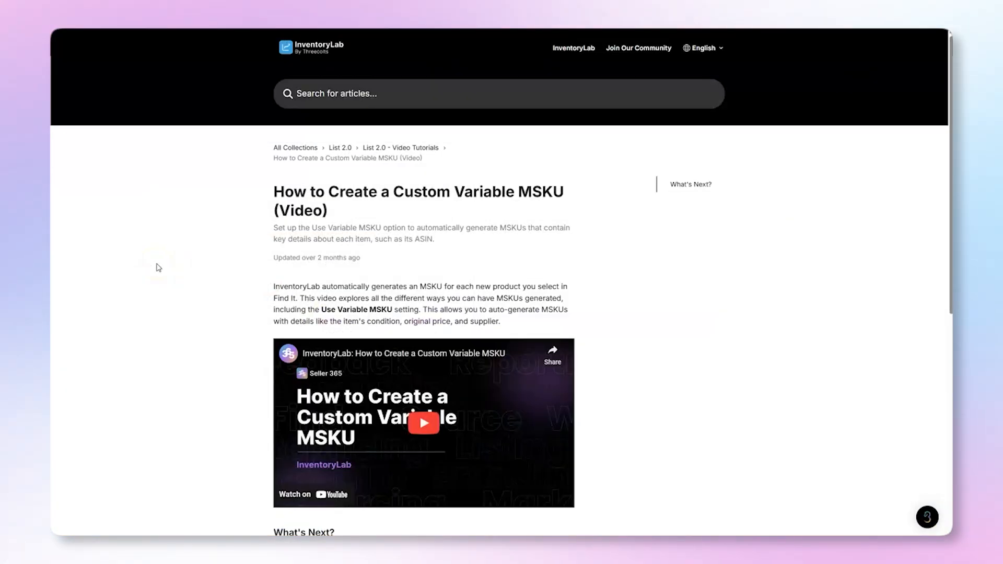
- Read through the help article How to Create a Custom Variable MSKU (Video)
{"action": "scroll", "coordinate": [159, 267], "scroll_direction": "down", "scroll_amount": 2}
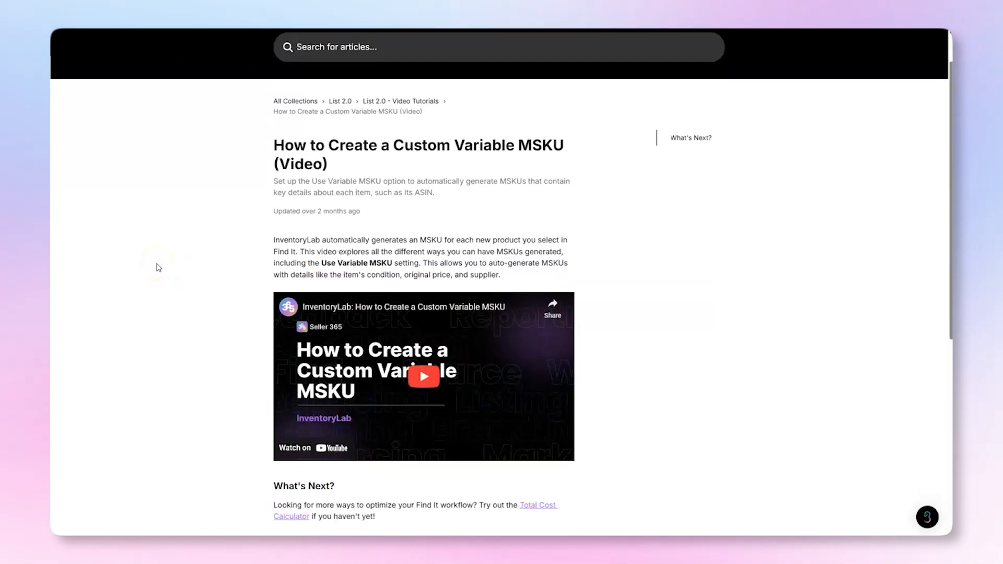
{"action": "scroll", "coordinate": [157, 267], "scroll_direction": "down", "scroll_amount": 2}
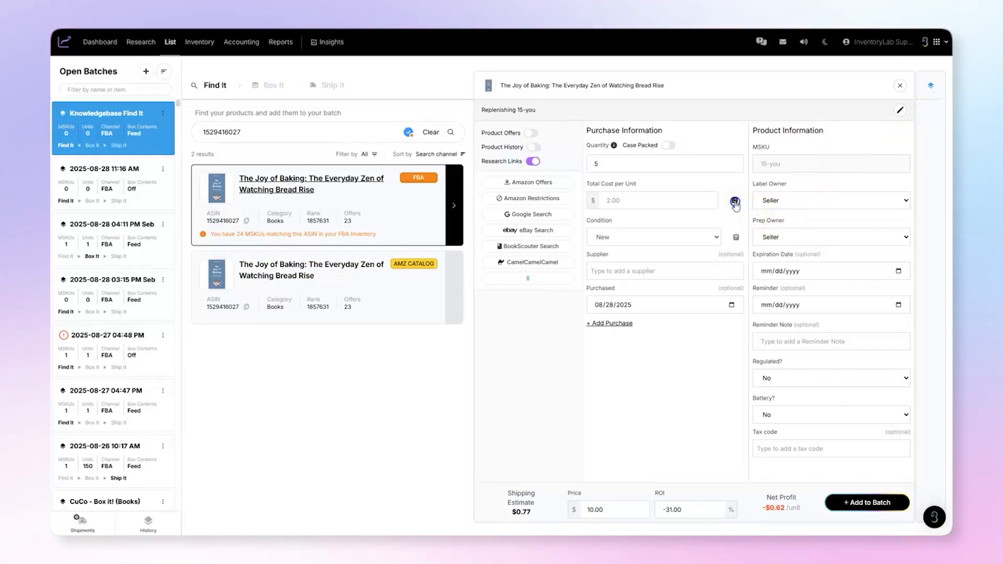
- Open the Total Cost Calculator for the book's total cost per unit
{"action": "left_click", "coordinate": [735, 201]}
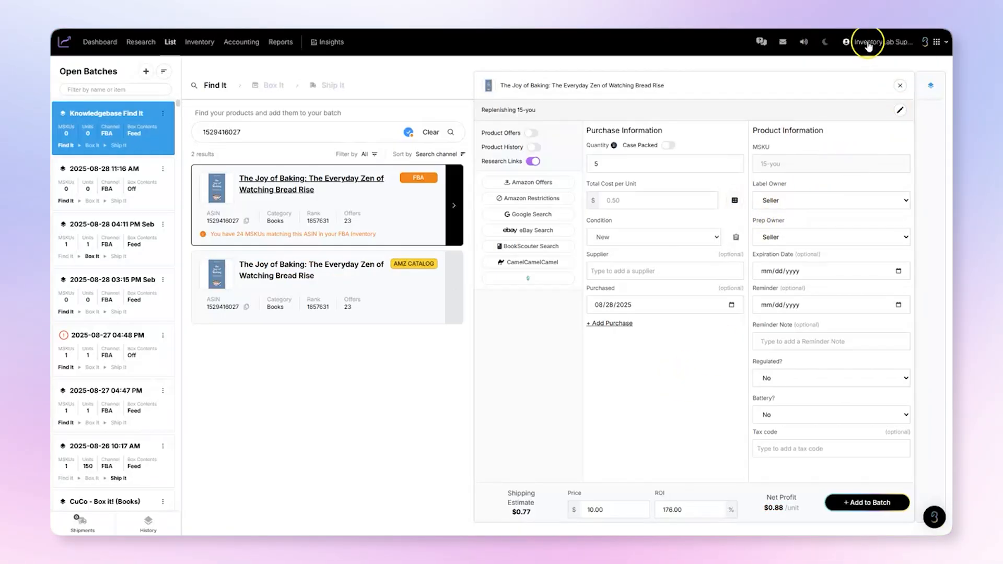
- Set the FBA Inbound Shipping Rate to $0.5 per lb in the Calculations settings, save it and close the settings
{"action": "left_click", "coordinate": [869, 40]}
{"action": "left_click", "coordinate": [867, 68]}
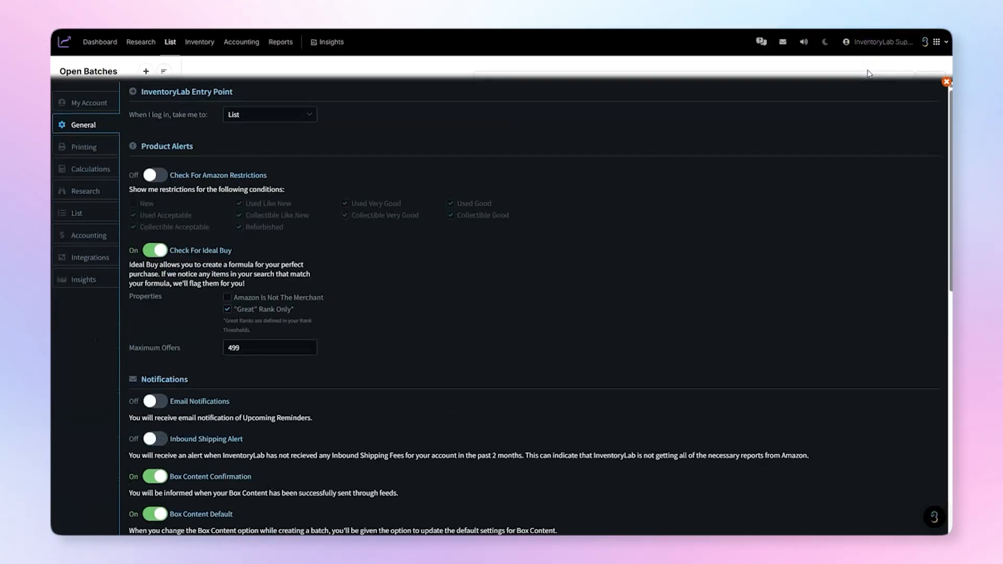
{"action": "left_click", "coordinate": [66, 170]}
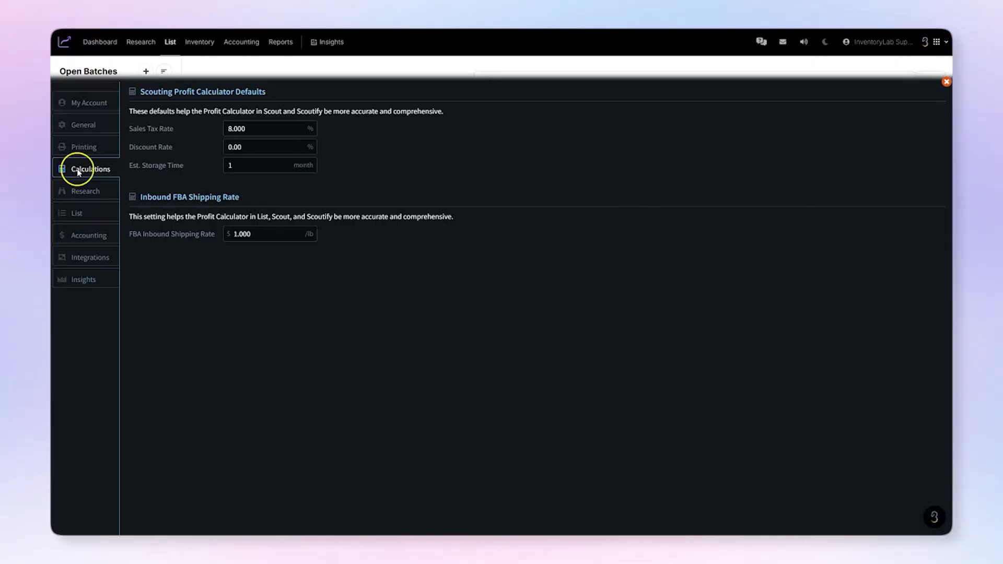
{"action": "left_click", "coordinate": [258, 234]}
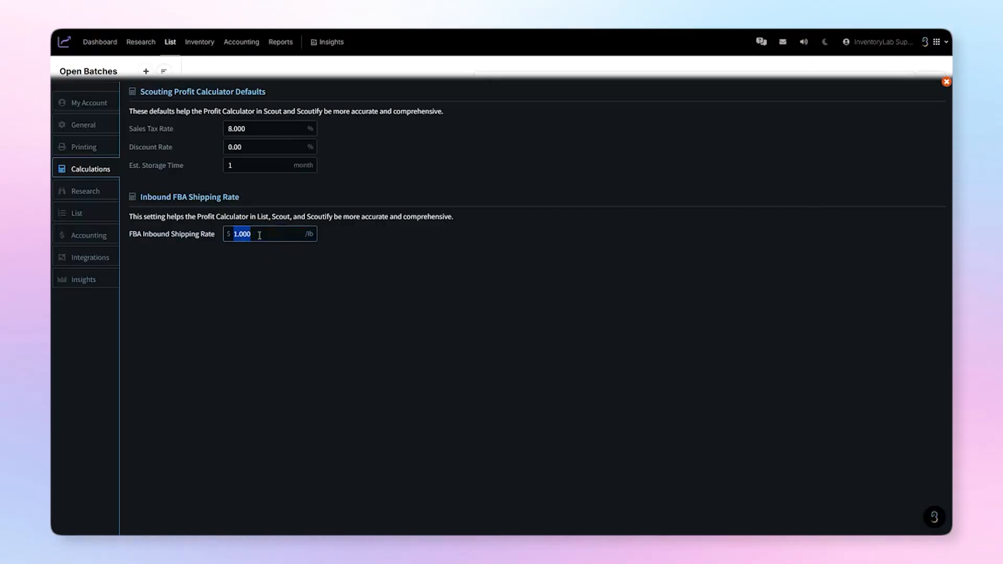
{"action": "type", "text": ".5"}
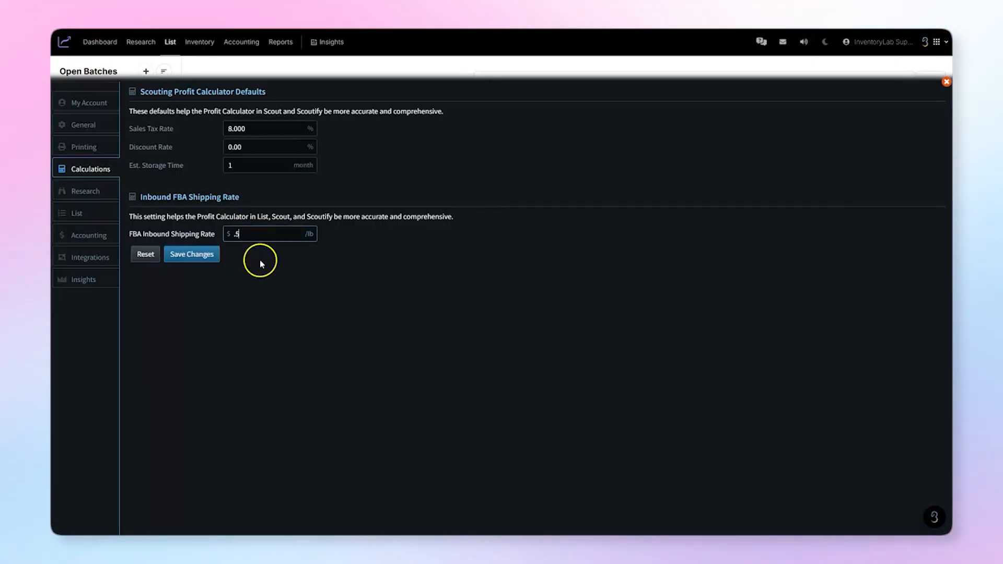
{"action": "left_click", "coordinate": [193, 255]}
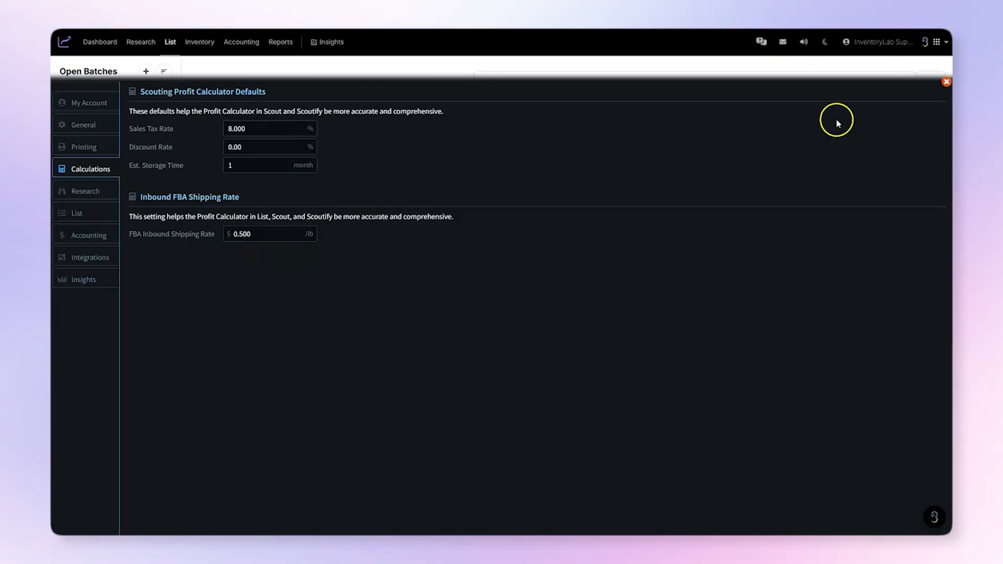
{"action": "left_click", "coordinate": [946, 82]}
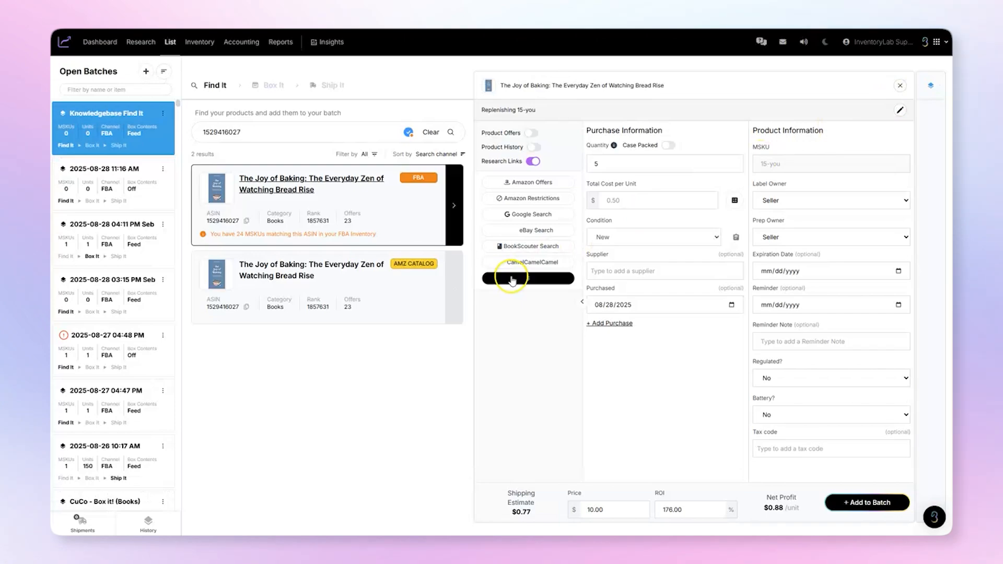
- Show the Product Offers again and set the book's price from the new FBA offer at $17.99
{"action": "mouse_move", "coordinate": [170, 42]}
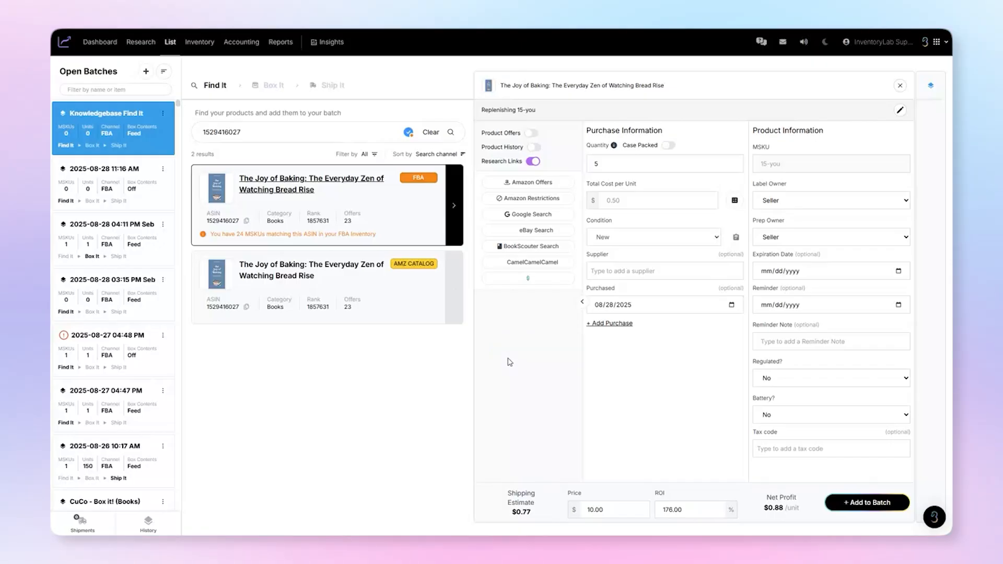
{"action": "left_click", "coordinate": [531, 133]}
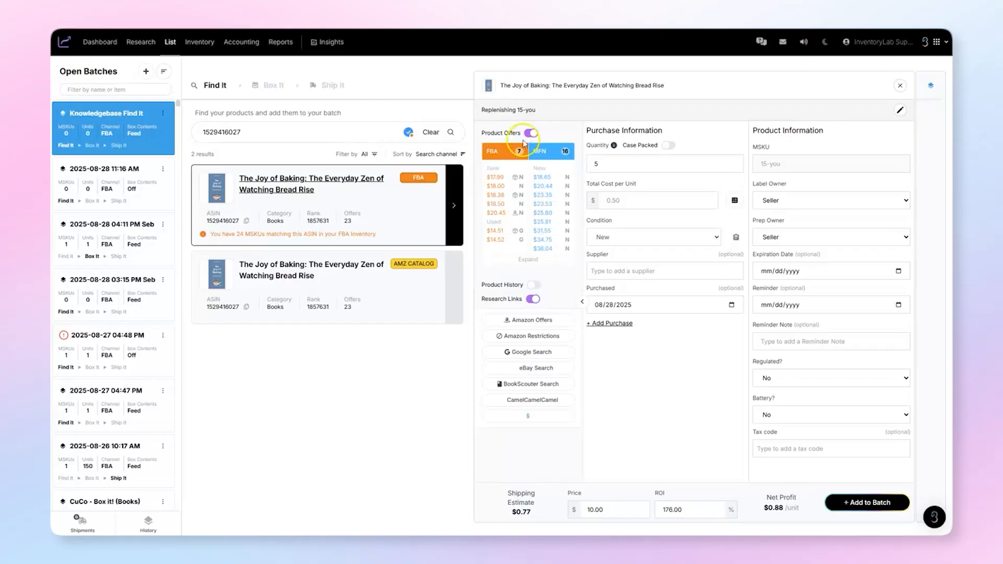
{"action": "left_click", "coordinate": [495, 178]}
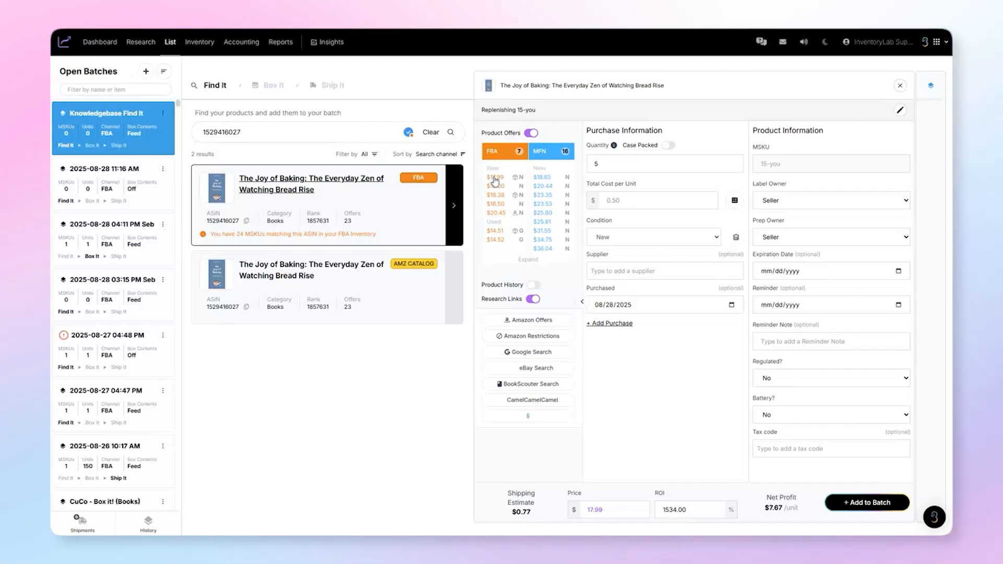
- Add the priced book to the batch and open the edit option for its entry in the batch content
{"action": "left_click", "coordinate": [870, 506]}
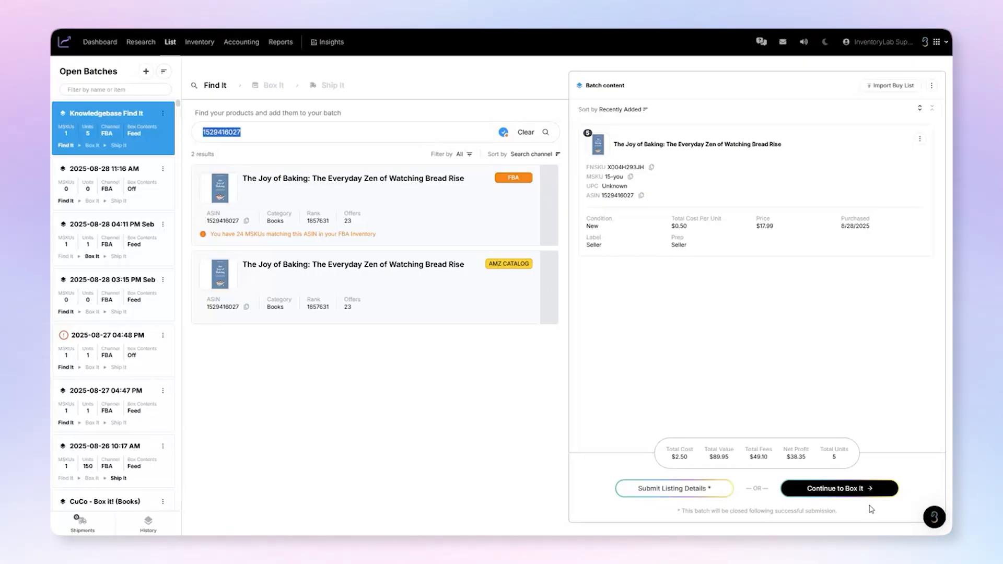
{"action": "left_click", "coordinate": [917, 142]}
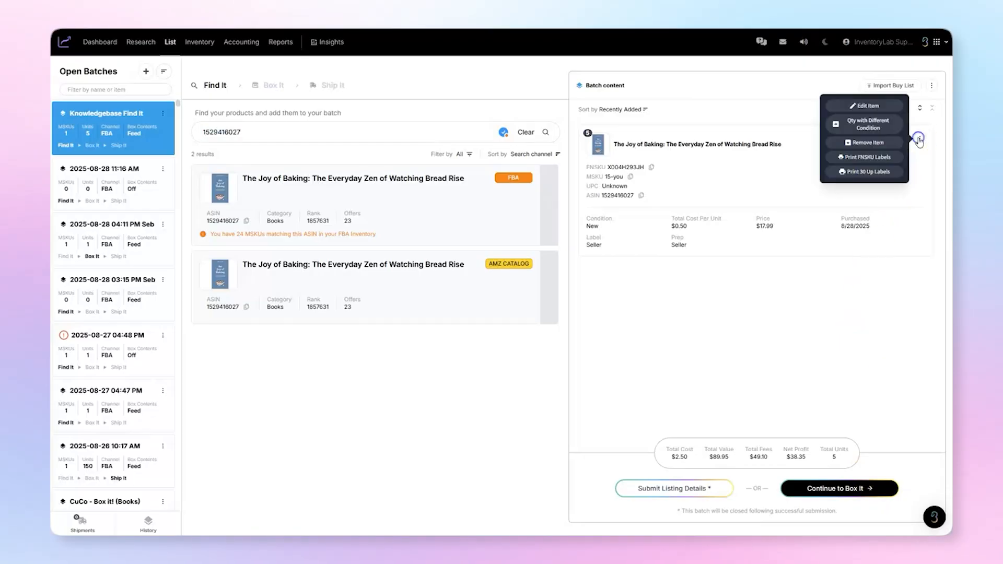
{"action": "left_click", "coordinate": [887, 112]}
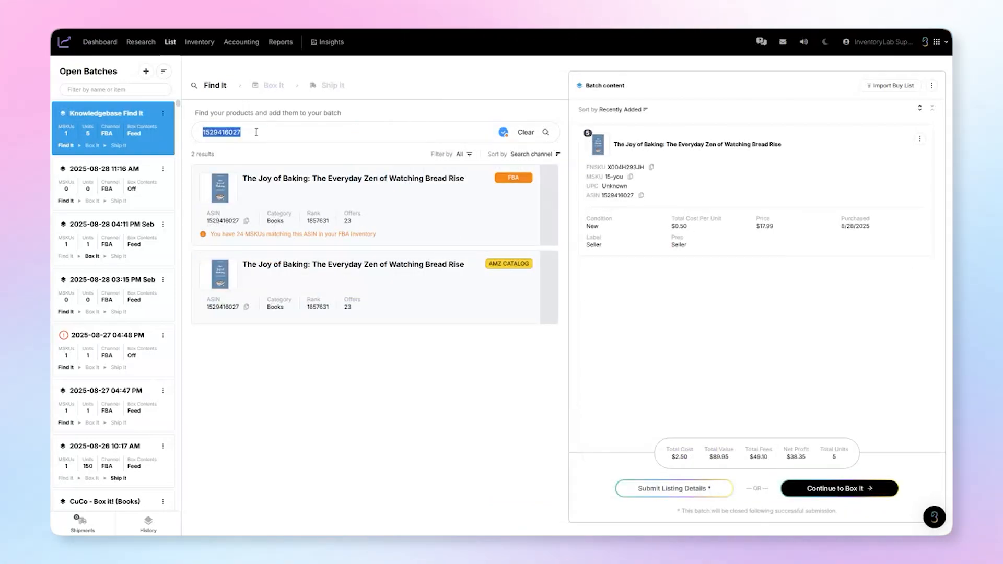
- Search for ASIN B08D6SVWX1 and open the YLCJ coat hanger result that matches existing FBA and MFN inventory
{"action": "type", "text": "B08D6SVWX1"}
{"action": "left_click", "coordinate": [545, 132]}
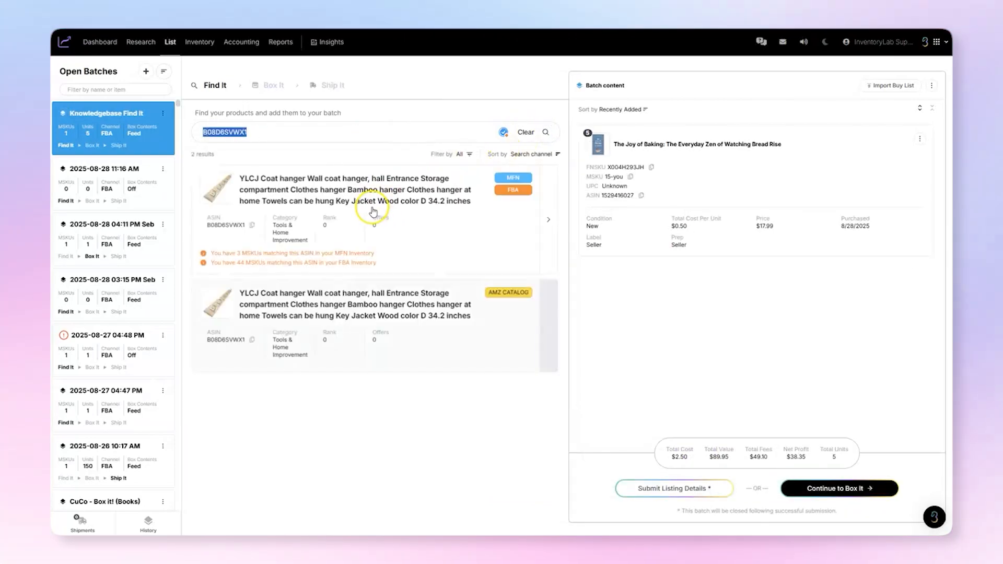
{"action": "left_click", "coordinate": [548, 219]}
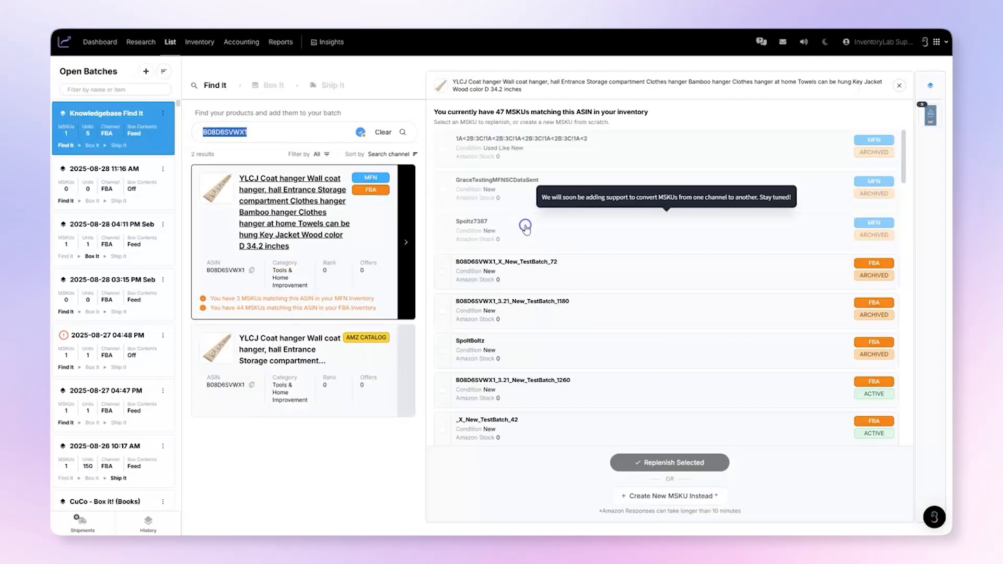
- Create a new MSKU named KB Test MSKU 01 for the coat hanger, price it at $150 and add it to the batch
{"action": "left_click", "coordinate": [668, 499]}
{"action": "type", "text": "KB Test MSKU 01"}
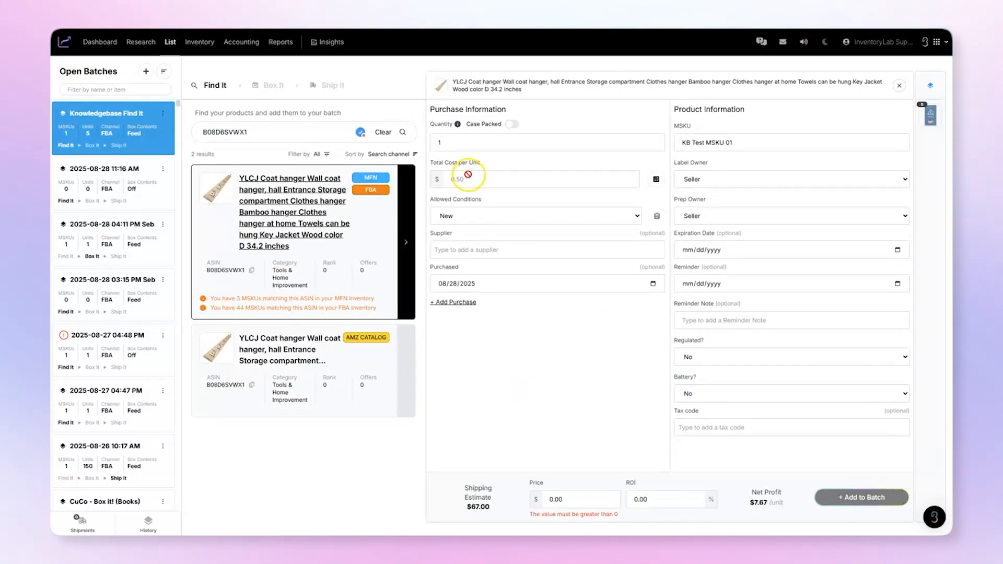
{"action": "left_click", "coordinate": [580, 506]}
{"action": "type", "text": "150"}
{"action": "left_click", "coordinate": [862, 498]}
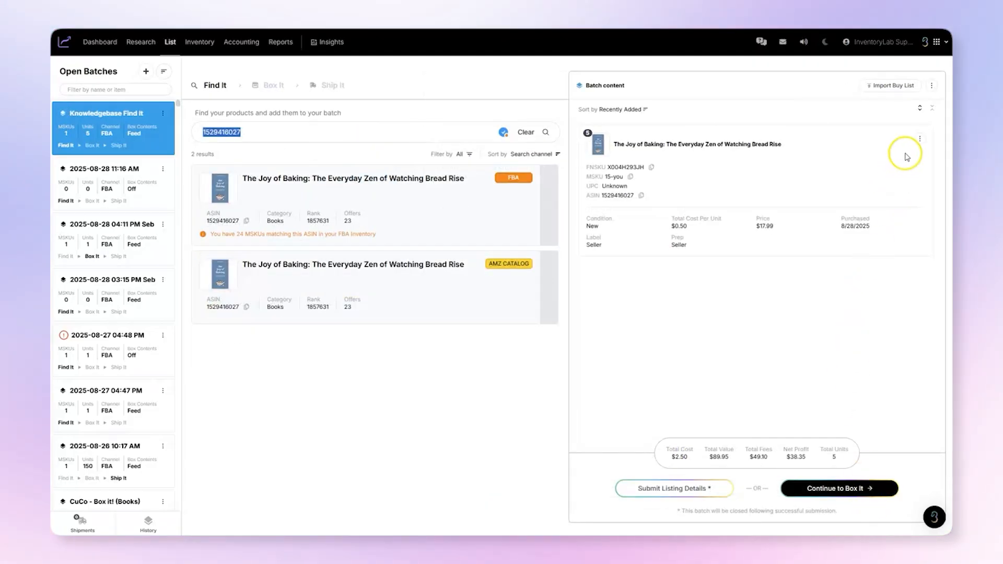
- Open the coat hanger's item options in the batch and read through the help article Print Settings
{"action": "left_click", "coordinate": [920, 139]}
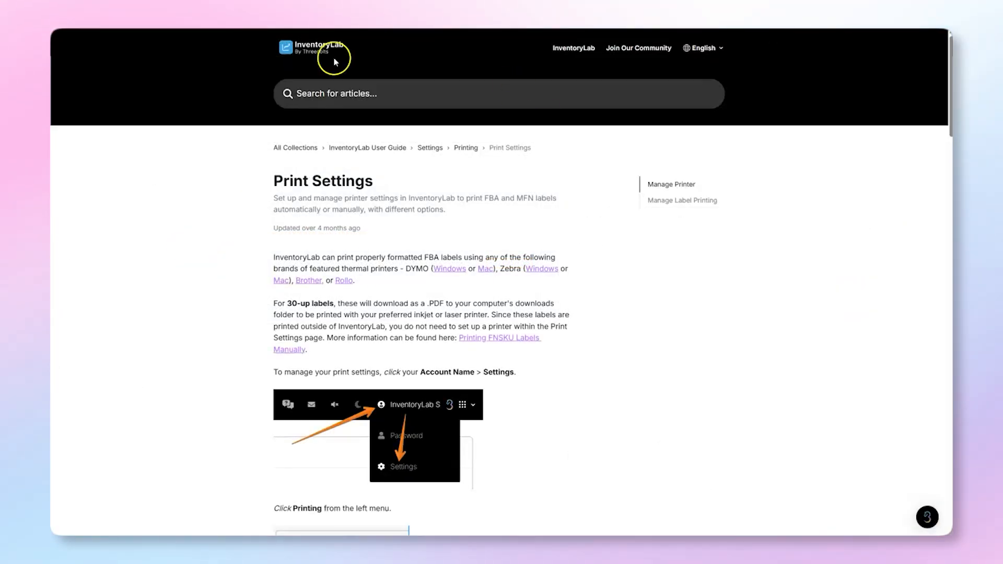
{"action": "scroll", "coordinate": [164, 249], "scroll_direction": "down", "scroll_amount": 20}
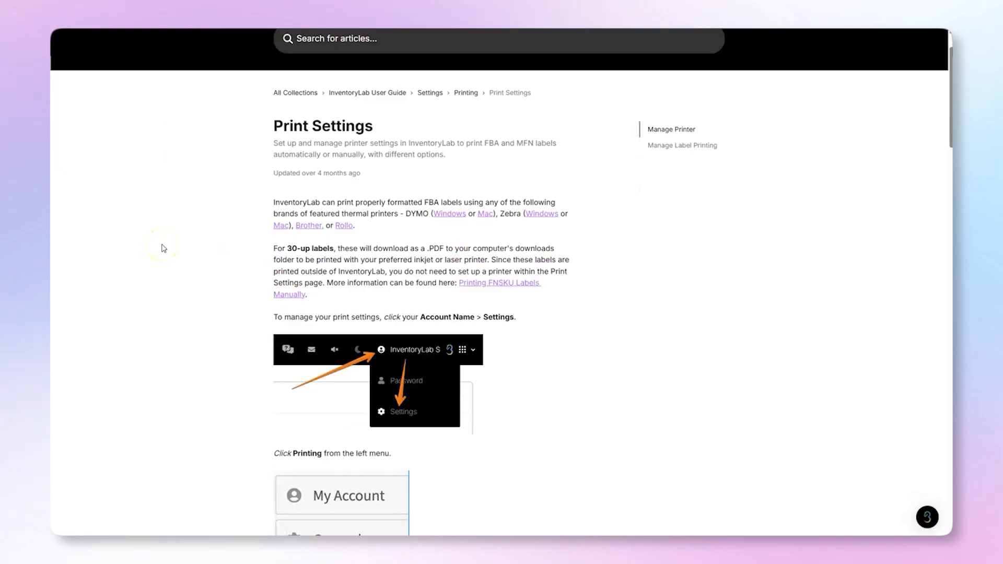
{"action": "scroll", "coordinate": [164, 248], "scroll_direction": "down", "scroll_amount": 4}
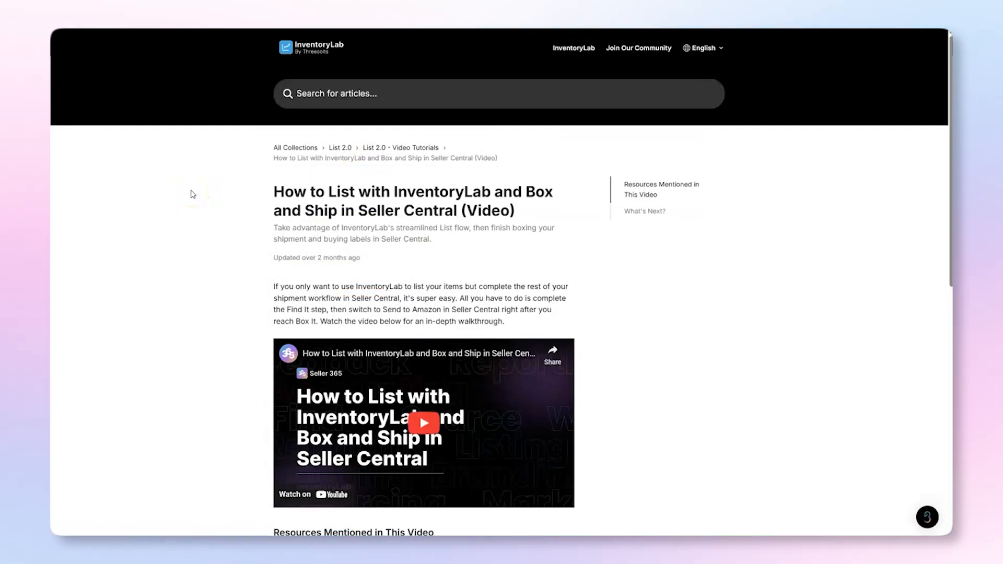
- Read through the help article How to List with InventoryLab and Box and Ship in Seller Central (Video)
{"action": "scroll", "coordinate": [193, 194], "scroll_direction": "down", "scroll_amount": 1}
{"action": "scroll", "coordinate": [193, 194], "scroll_direction": "down", "scroll_amount": 2}
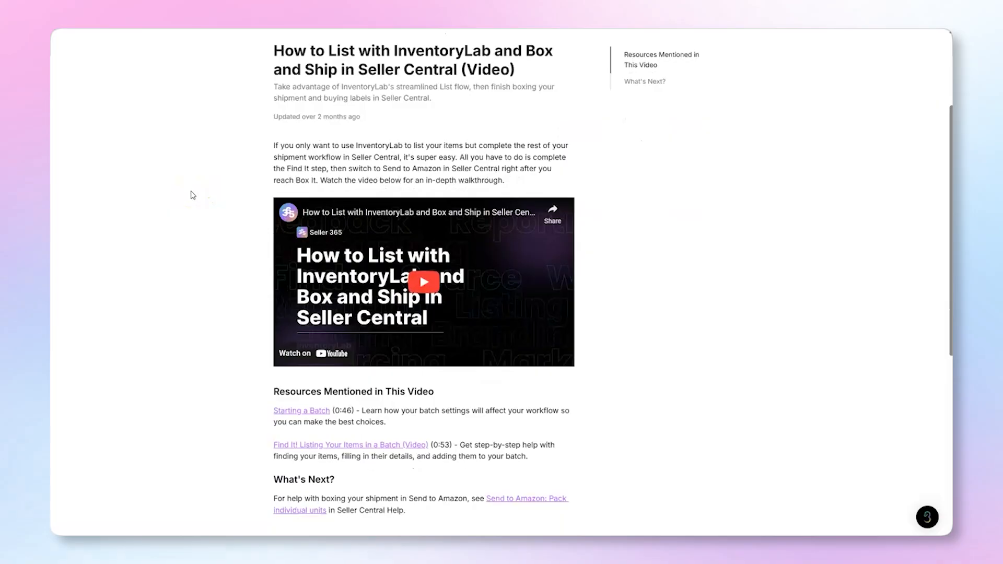
{"action": "scroll", "coordinate": [193, 196], "scroll_direction": "down", "scroll_amount": 3}
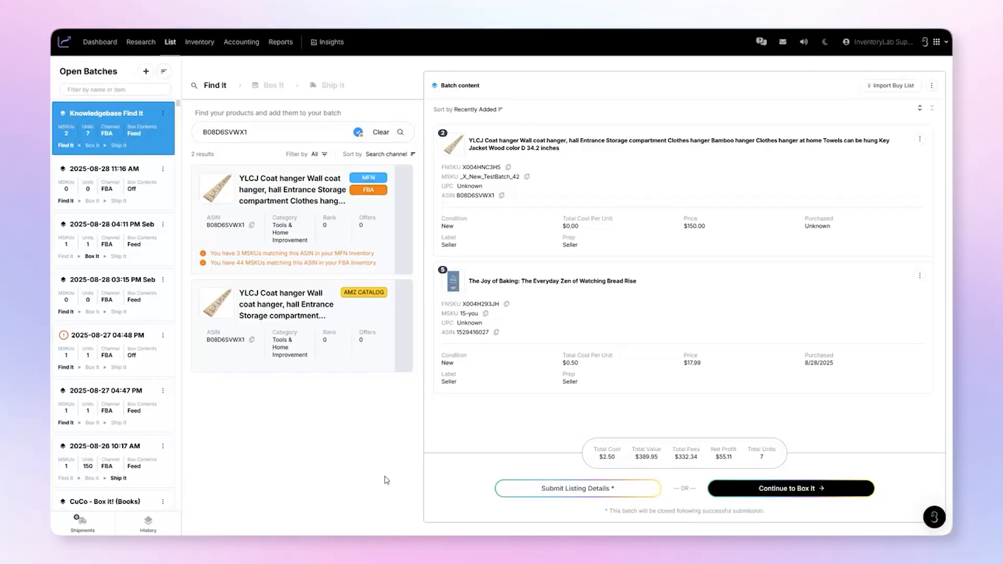
- Continue the Knowledgebase Find It batch to the Box It stage
{"action": "left_click", "coordinate": [758, 489]}
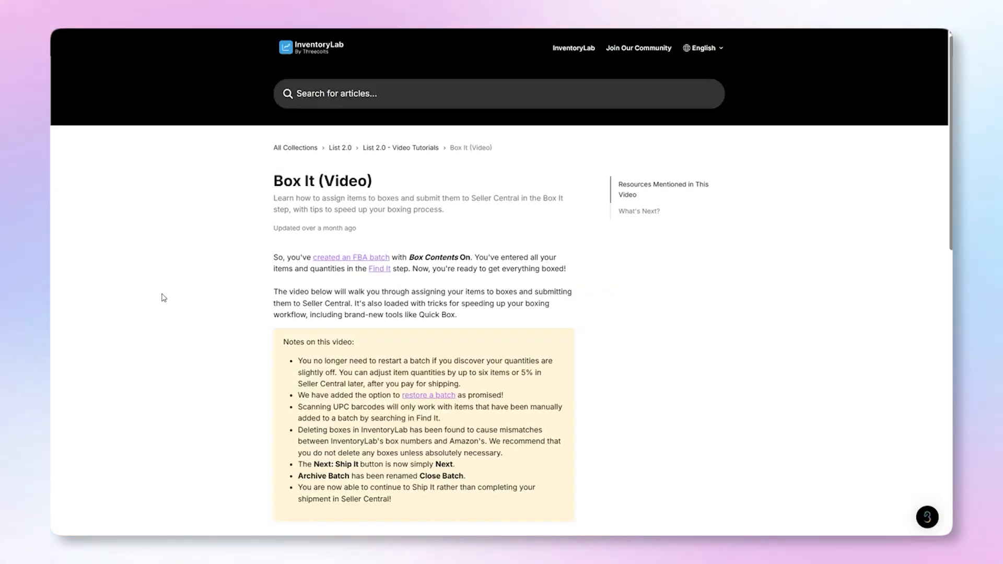
- Read through the help article Box It (Video), including its video notes, mentioned resources and next steps
{"action": "scroll", "coordinate": [164, 298], "scroll_direction": "down", "scroll_amount": 6}
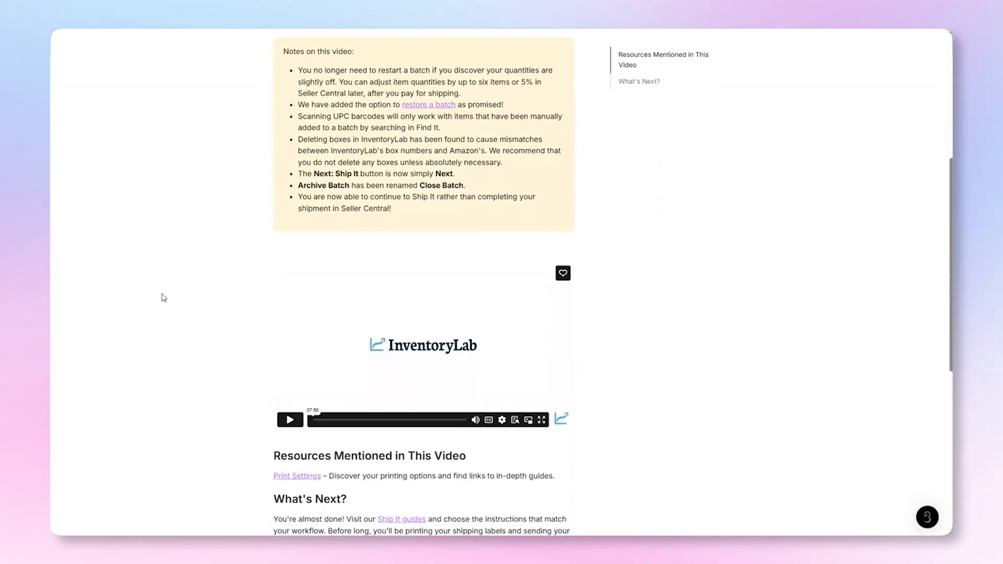
{"action": "scroll", "coordinate": [164, 298], "scroll_direction": "down", "scroll_amount": 1}
{"action": "scroll", "coordinate": [163, 299], "scroll_direction": "down", "scroll_amount": 2}
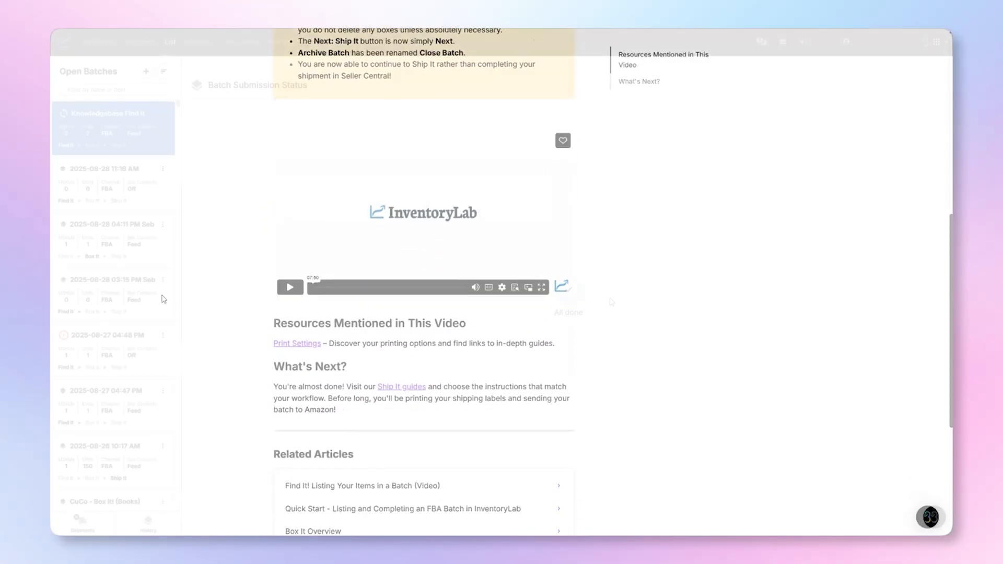